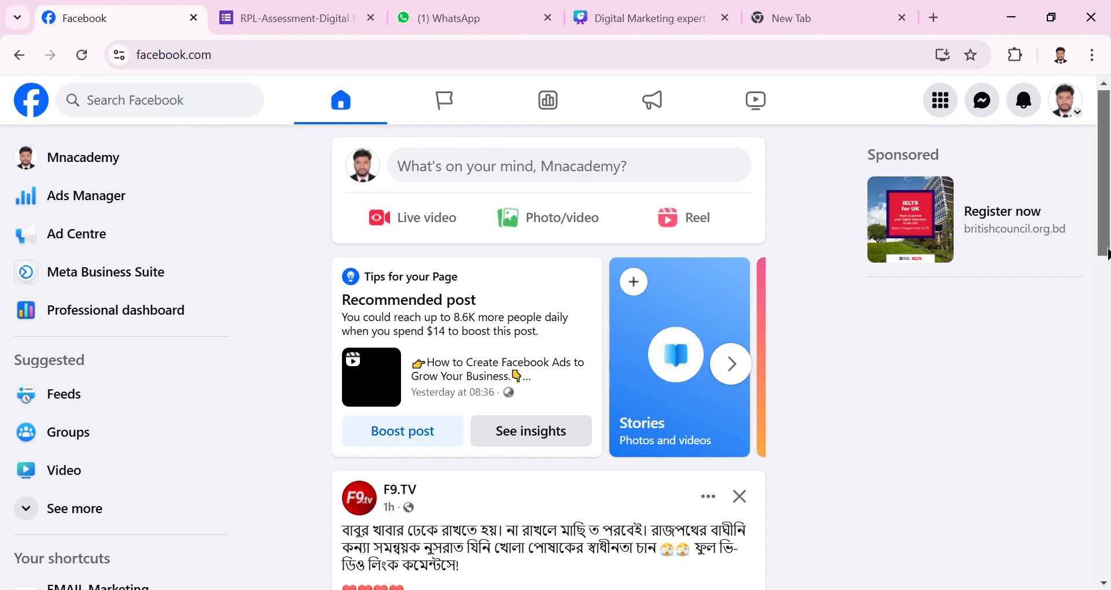
Step: Open Meta Business Suite for the Mnacademy page from the Facebook home feed
scroll(1107, 251, down, 2)
scroll(1107, 249, up, 2)
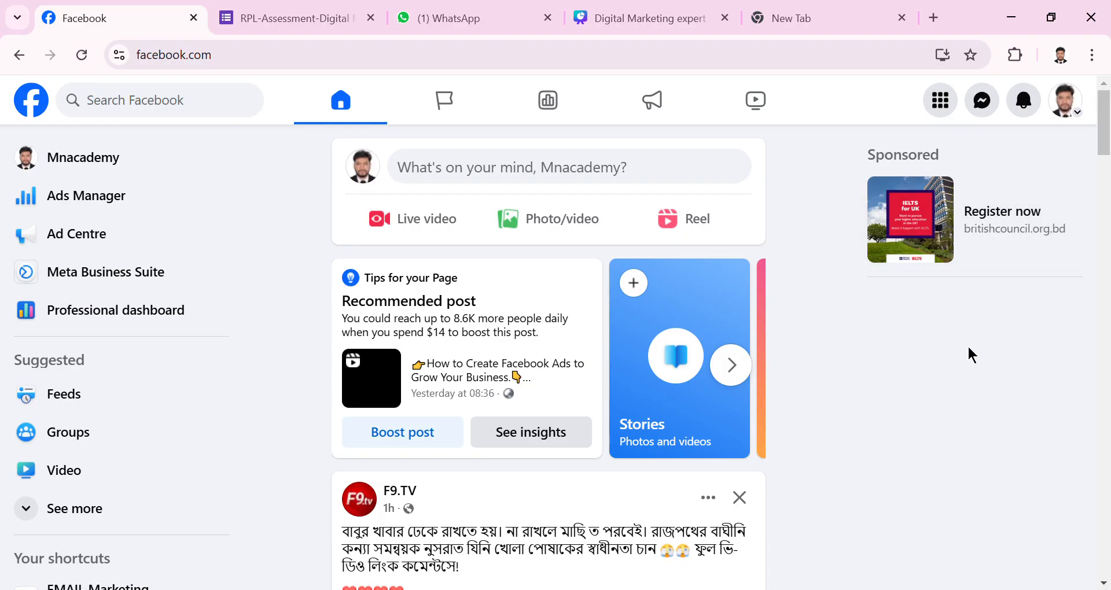
click(1076, 123)
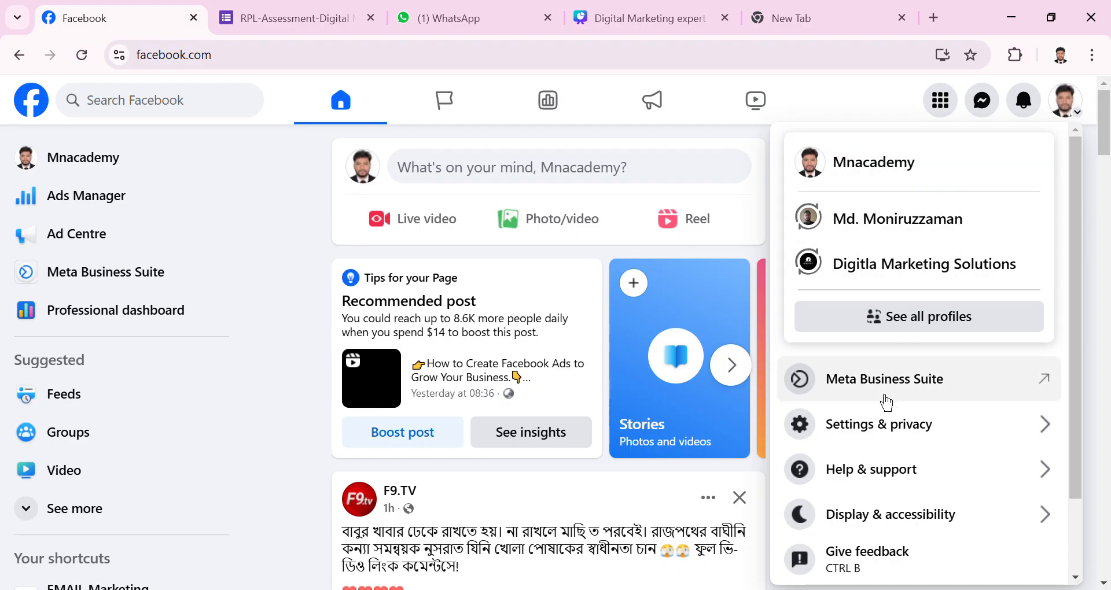
click(1071, 124)
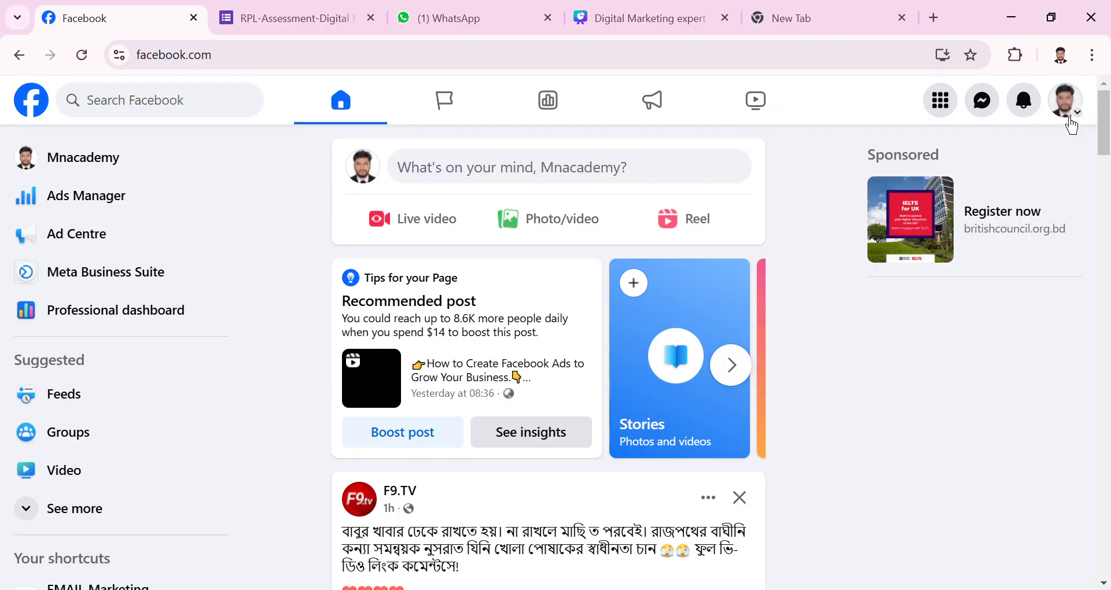
click(179, 288)
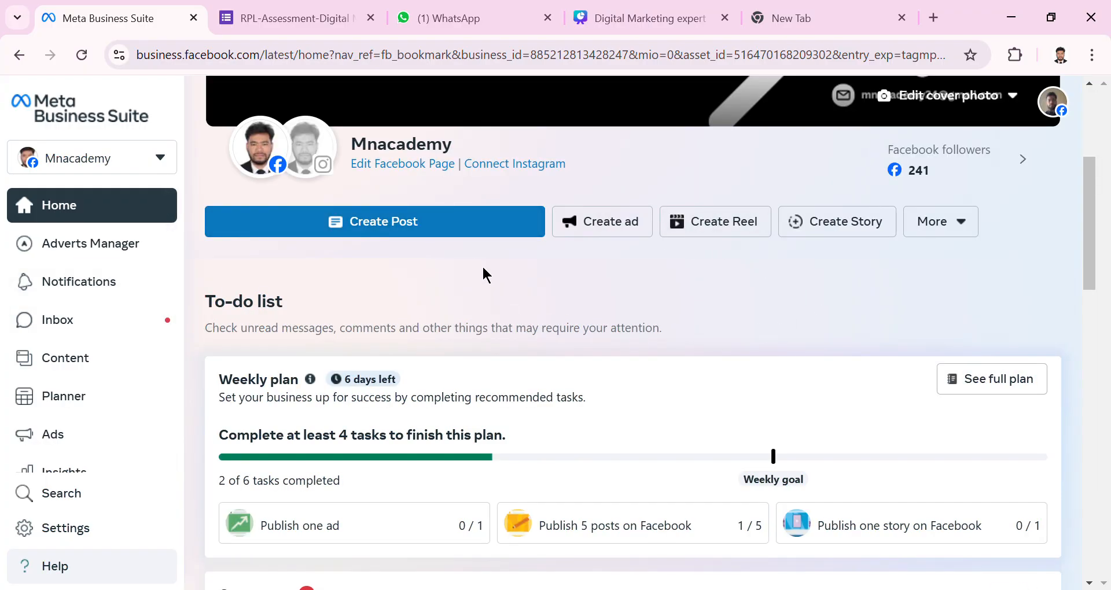
Step: View the Create post composer and return to the Business Suite home page
click(454, 236)
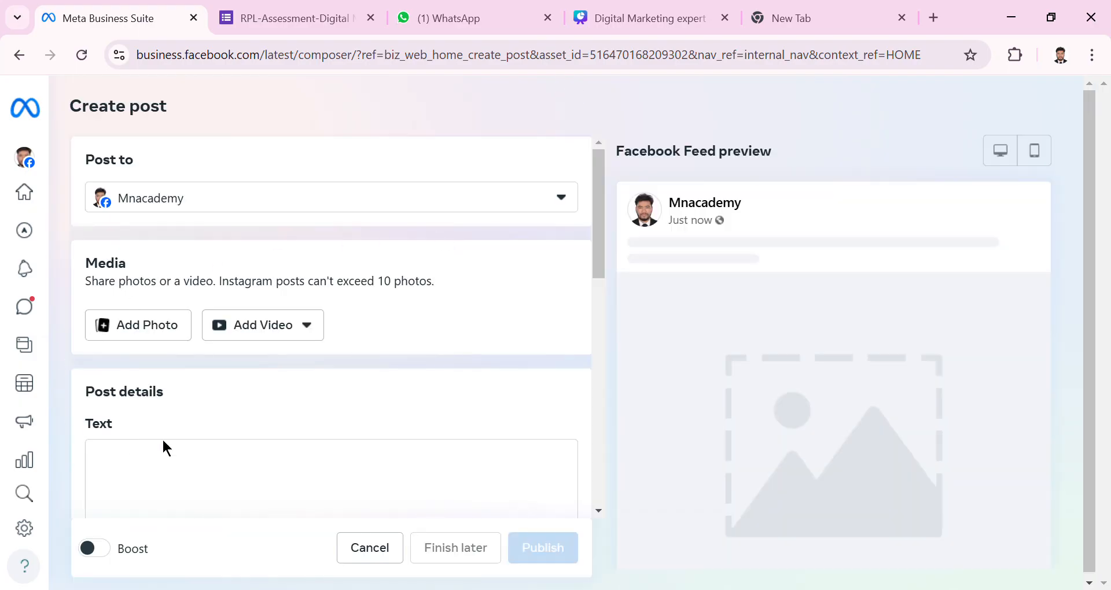
click(211, 476)
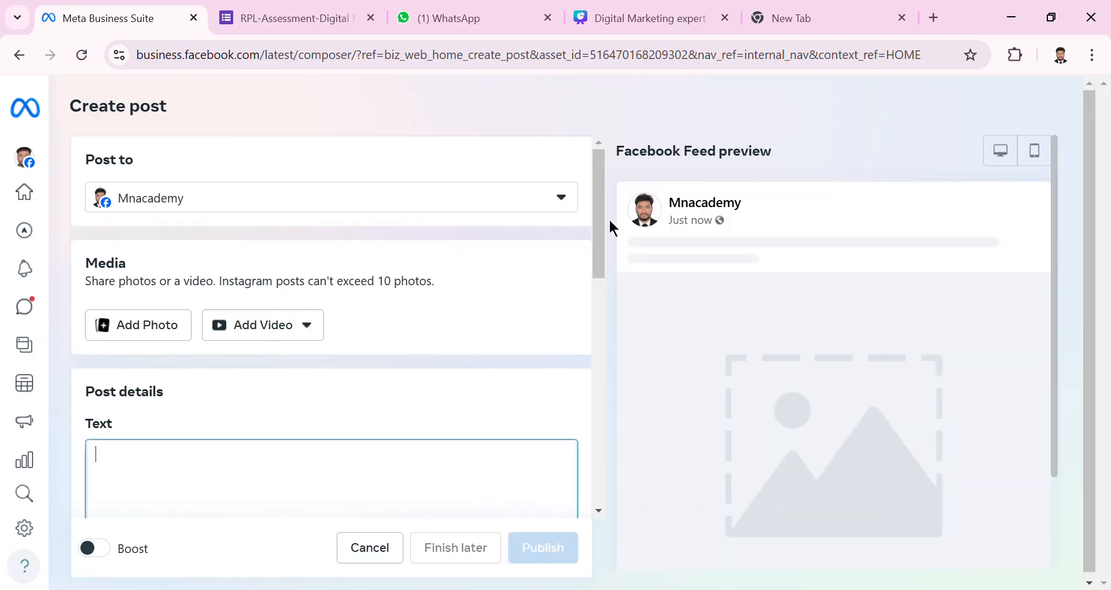
mouse_move(599, 214)
mouse_down()
mouse_move(627, 368)
mouse_move(627, 224)
mouse_move(603, 203)
mouse_up()
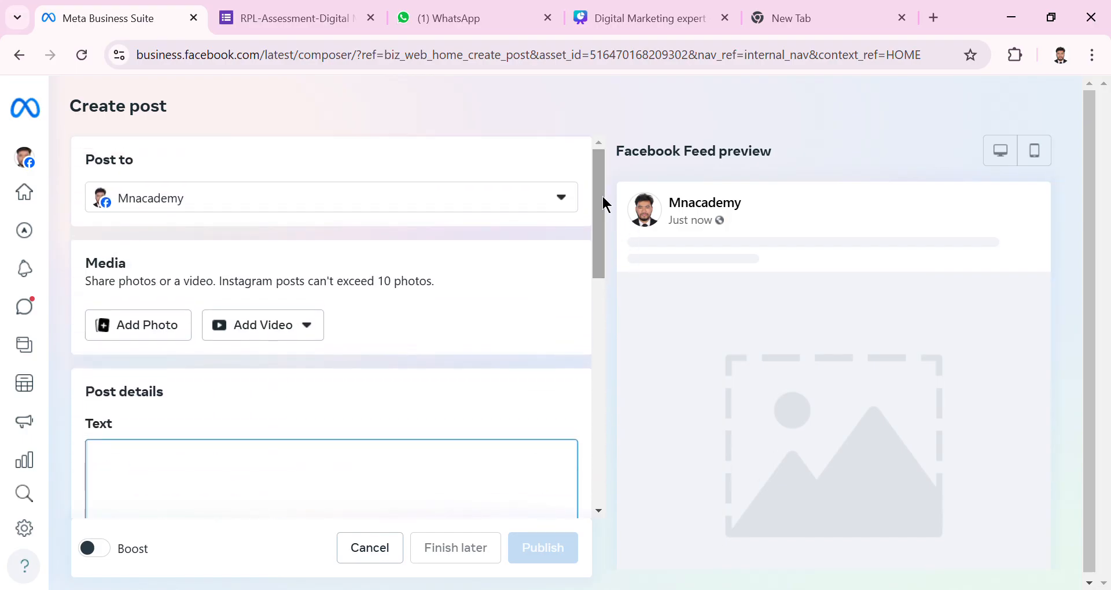
click(19, 56)
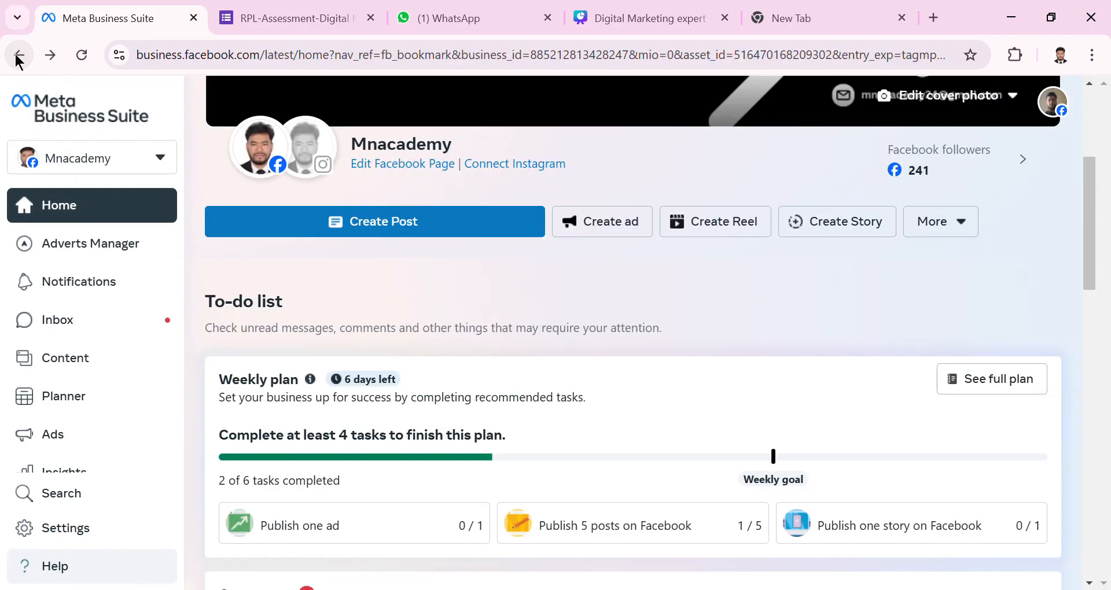
Step: Look through the page's high-priority notifications and close the list
click(102, 285)
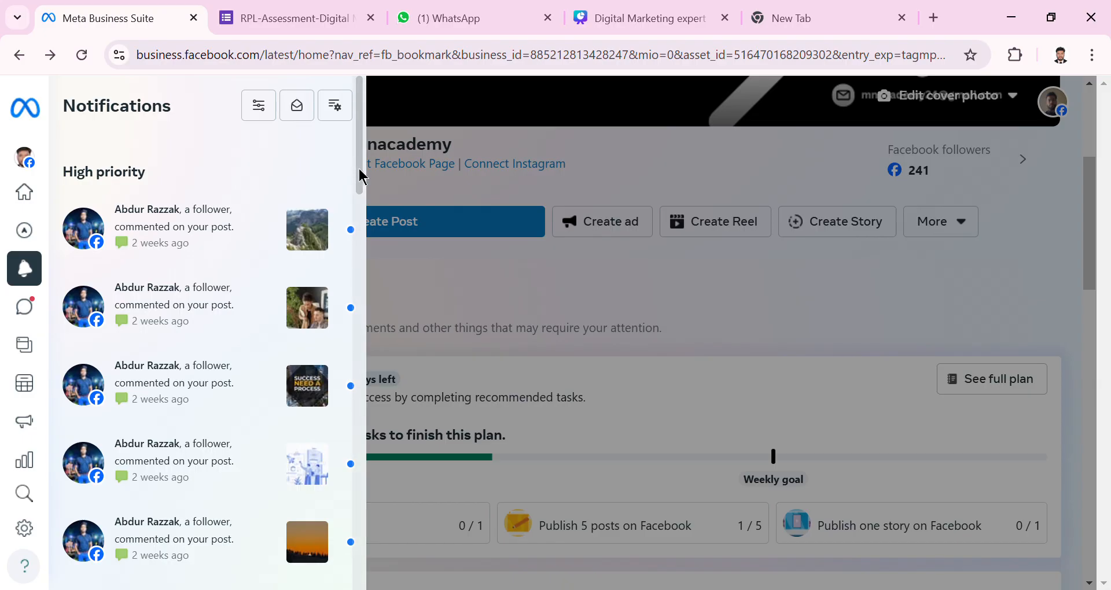
mouse_move(360, 177)
mouse_down()
mouse_move(362, 275)
mouse_move(362, 181)
mouse_up()
click(409, 255)
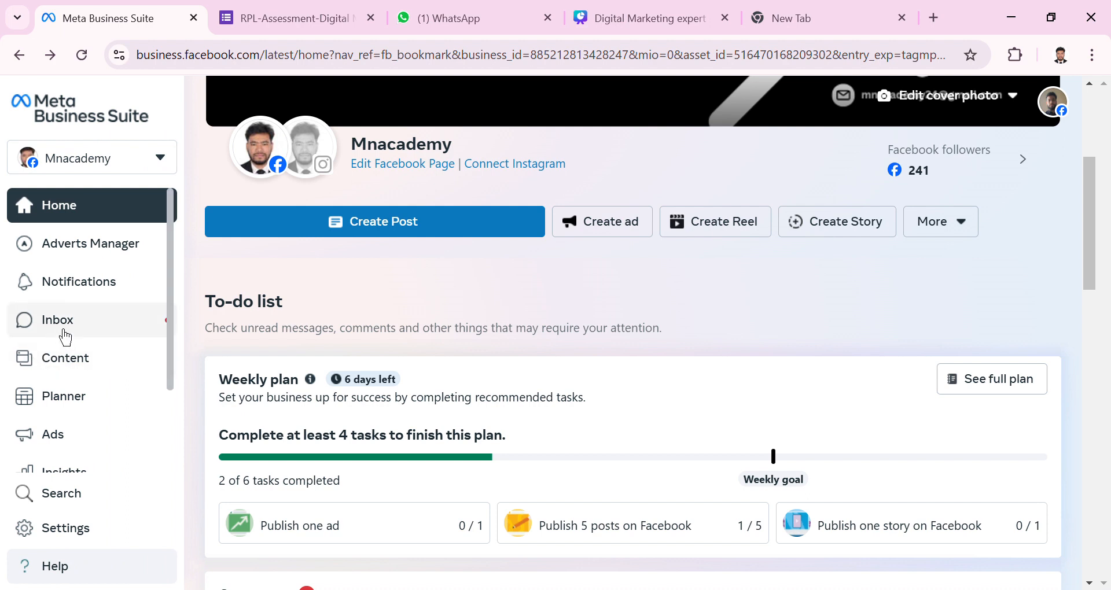
Step: Open the page's inbox and read to the end of the most recent message conversation
click(59, 330)
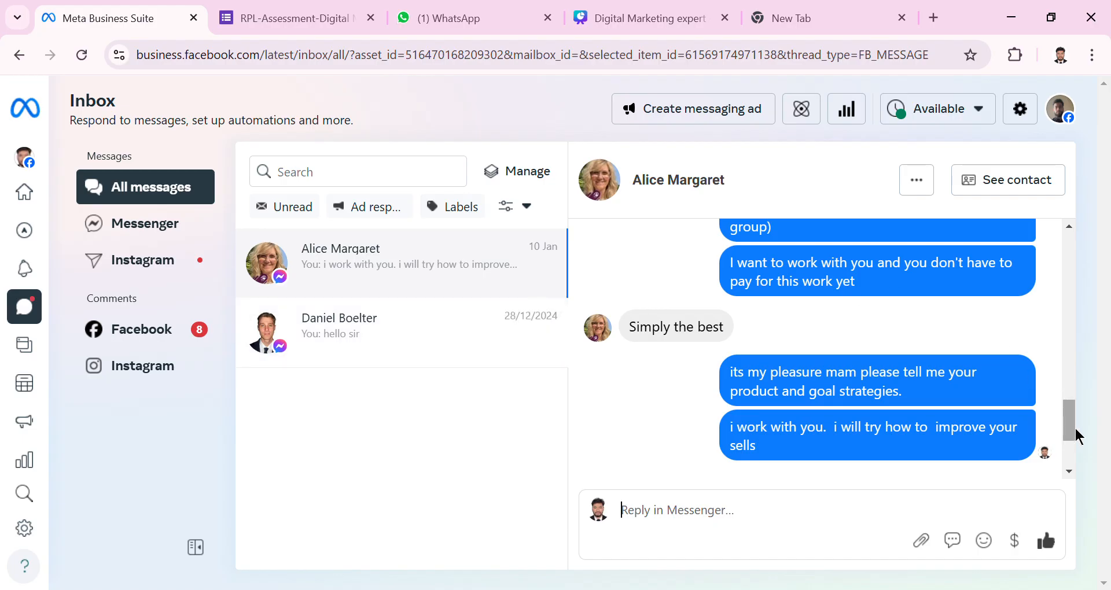
drag(1075, 432, 1076, 461)
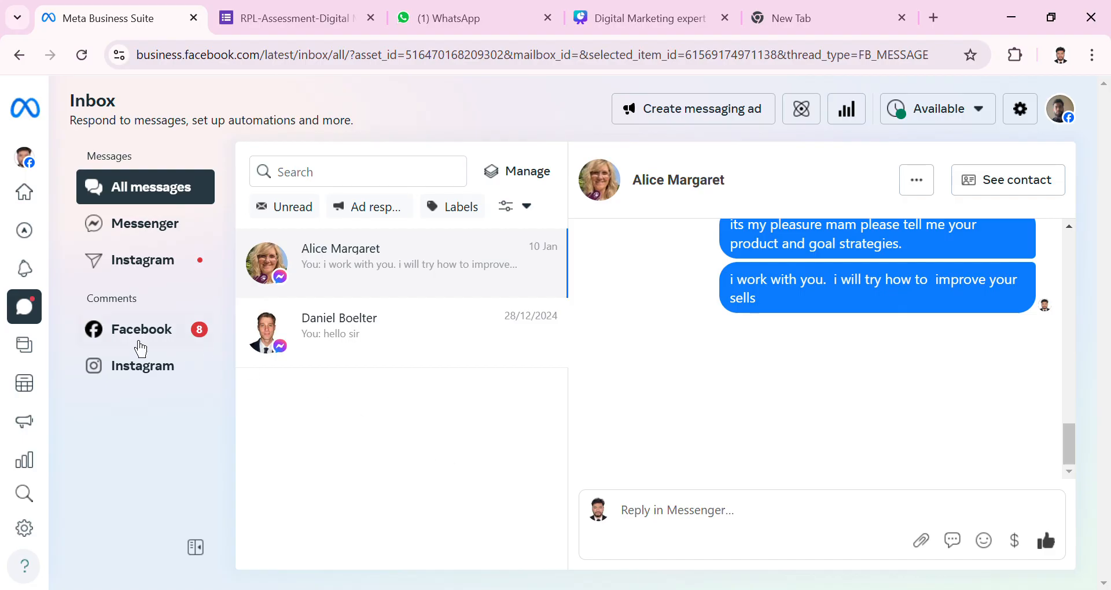
Step: Open the Content section and look over the published posts and reels
mouse_move(27, 320)
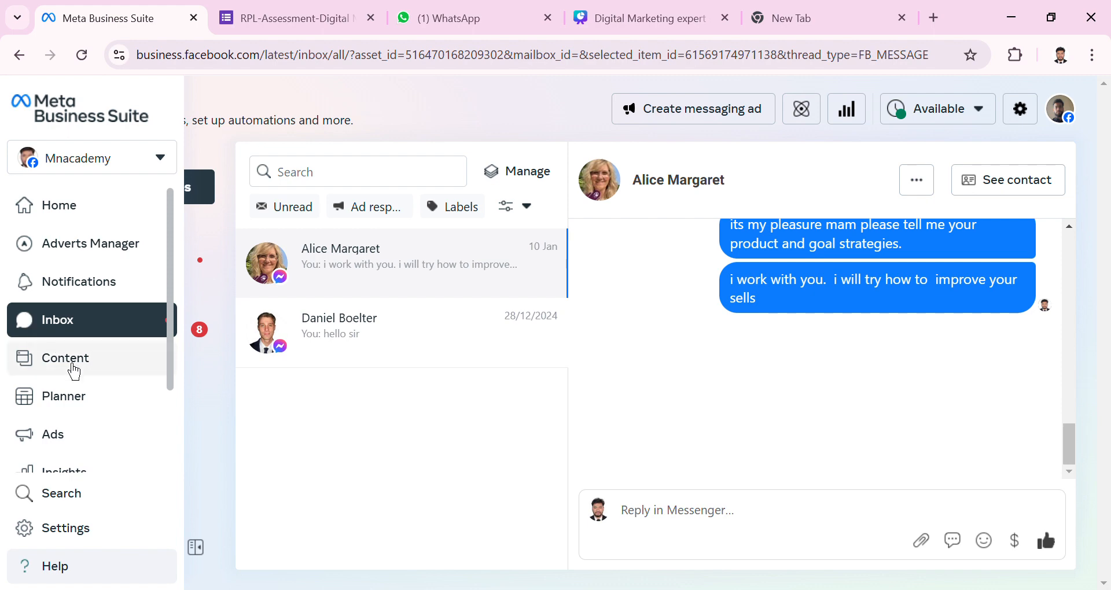
click(74, 372)
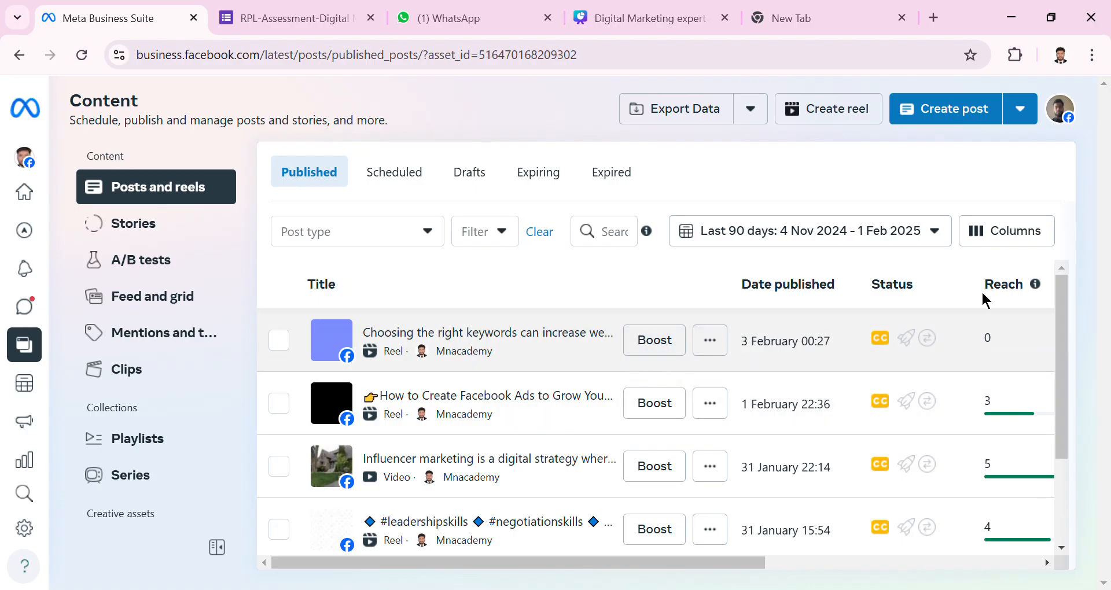
mouse_move(1057, 316)
mouse_down()
mouse_move(1061, 333)
mouse_move(1060, 307)
mouse_up()
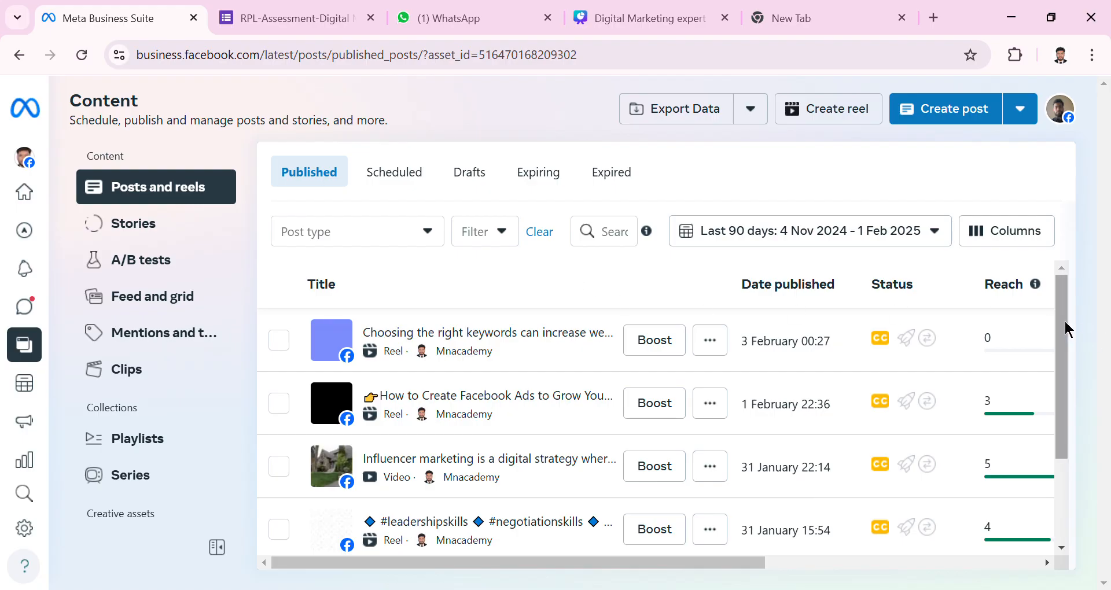
mouse_move(1063, 319)
mouse_down()
mouse_move(1066, 421)
mouse_move(1057, 305)
mouse_up()
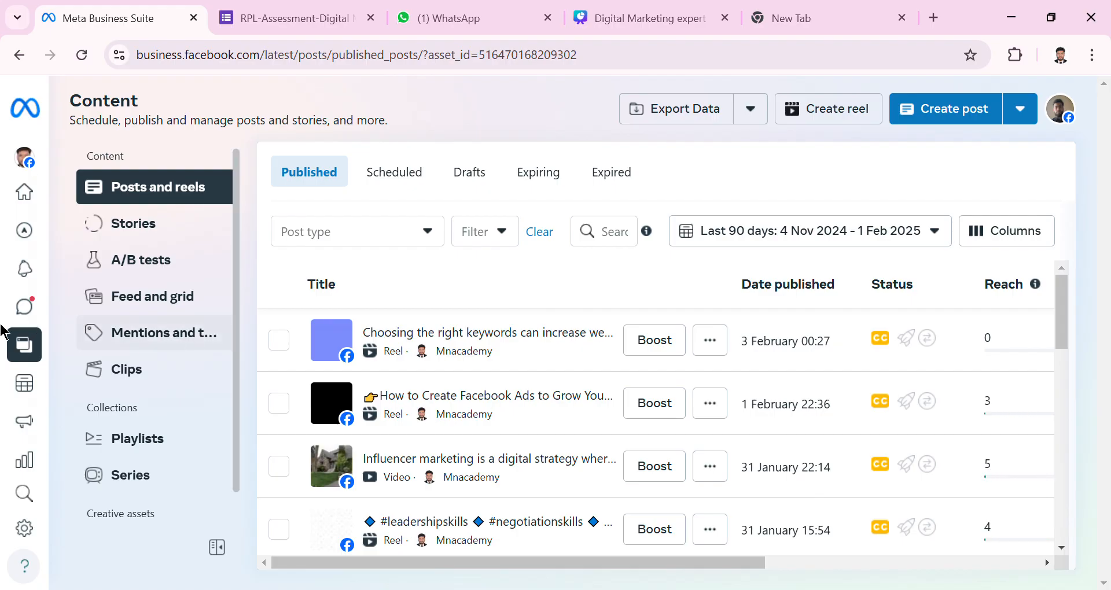
Step: Start a scheduled post from the Planner calendar for 4 February 2025 and save its 10:00 publishing time
click(36, 409)
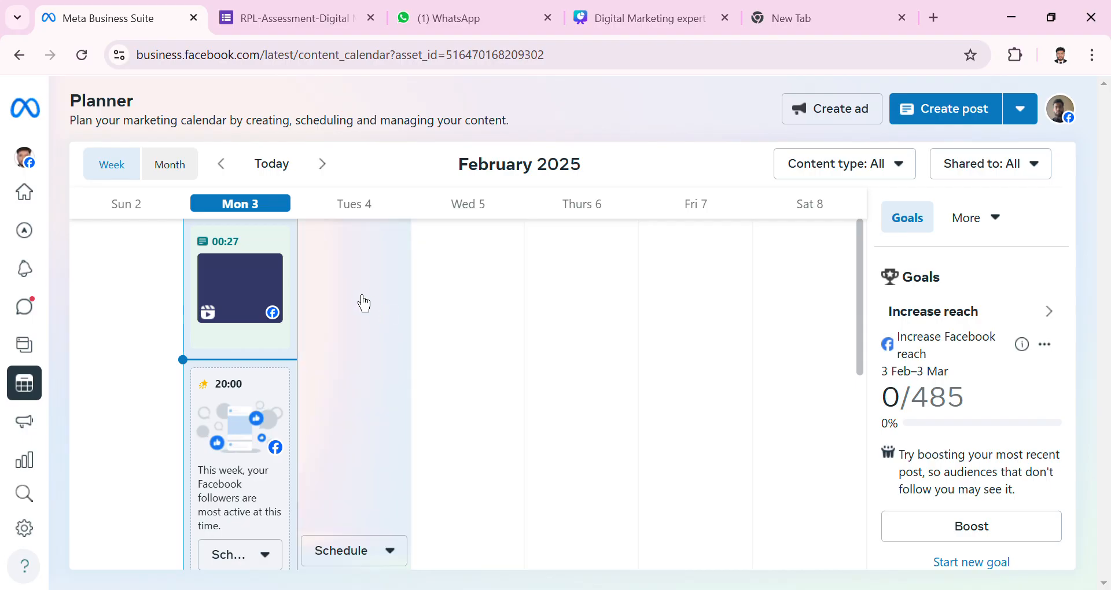
click(363, 303)
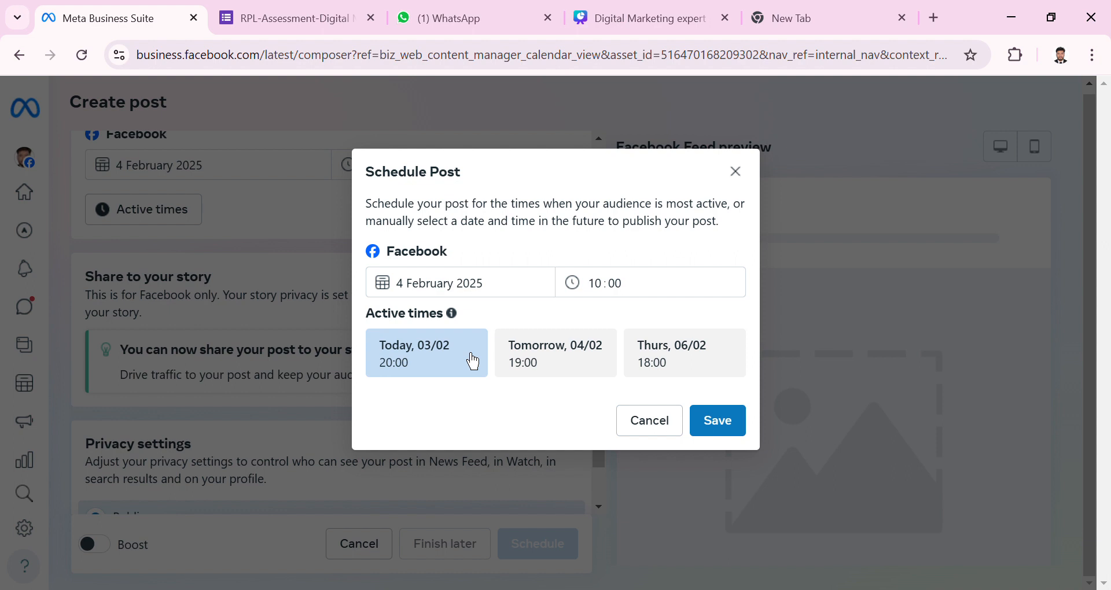
click(717, 433)
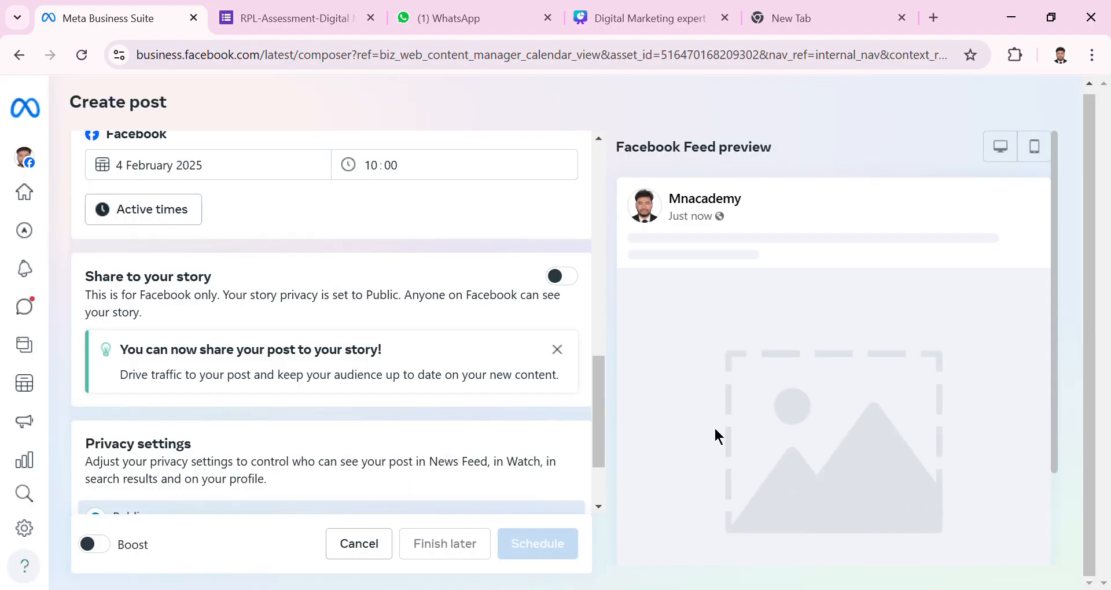
Step: Open the Ads section and look over the advertising summary
mouse_move(33, 325)
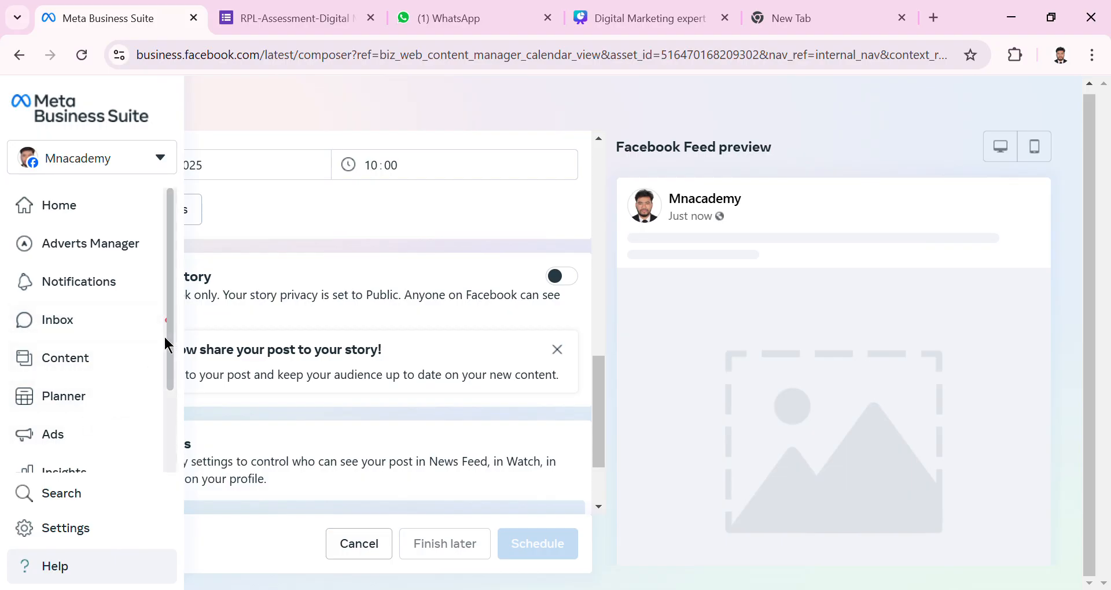
drag(168, 337, 170, 387)
click(88, 381)
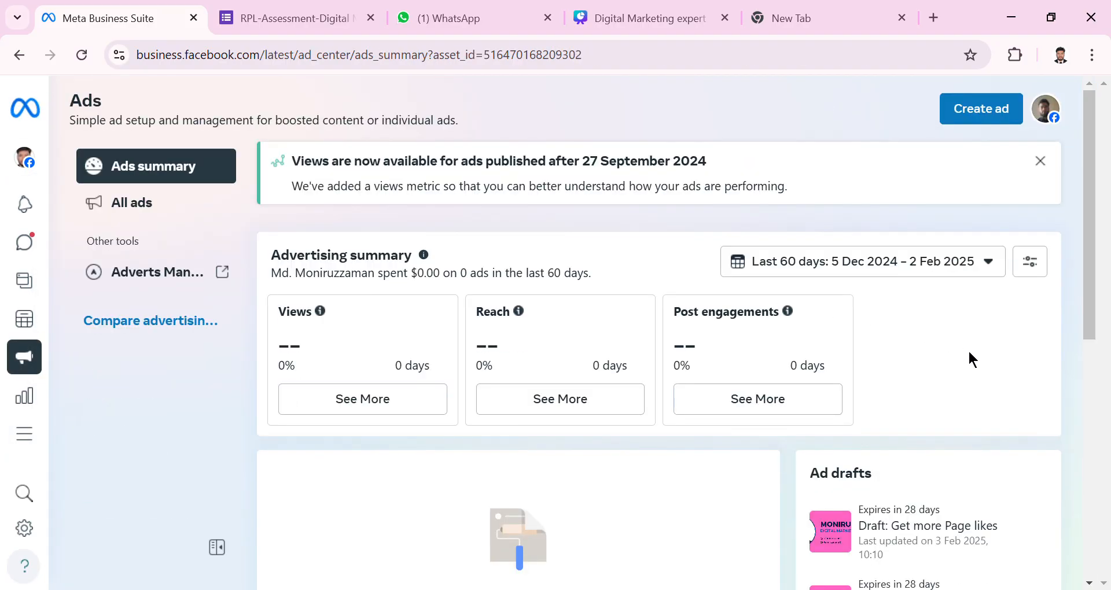
mouse_move(1092, 274)
mouse_down()
mouse_move(1092, 387)
mouse_move(1109, 354)
mouse_move(1109, 282)
mouse_up()
Step: Open the page's Insights overview and dismiss the introduction to the customised metrics view
mouse_move(44, 362)
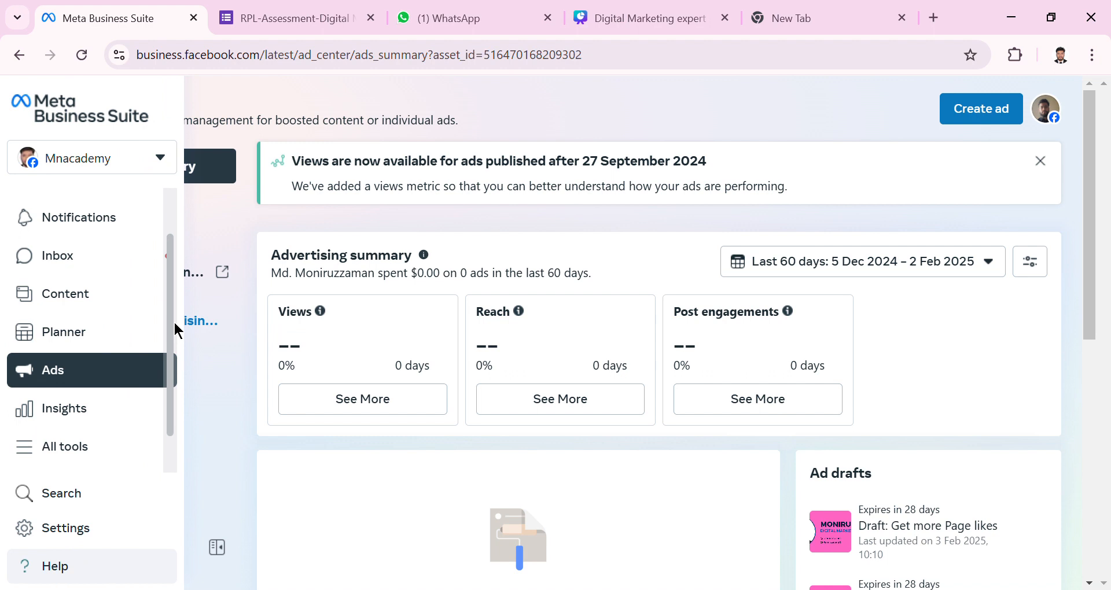
scroll(174, 330, down, 1)
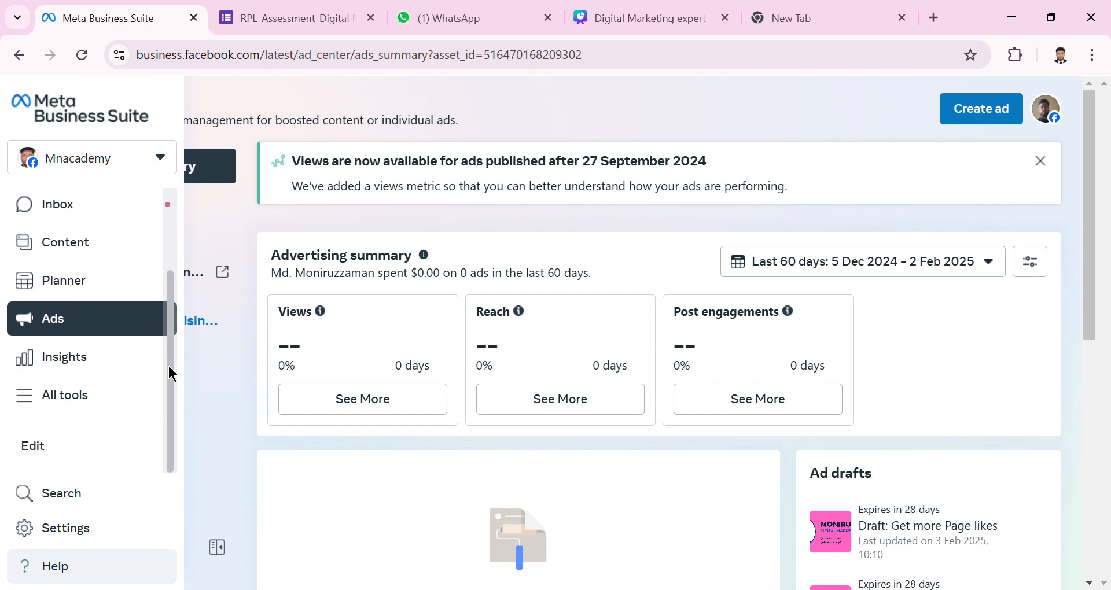
click(97, 374)
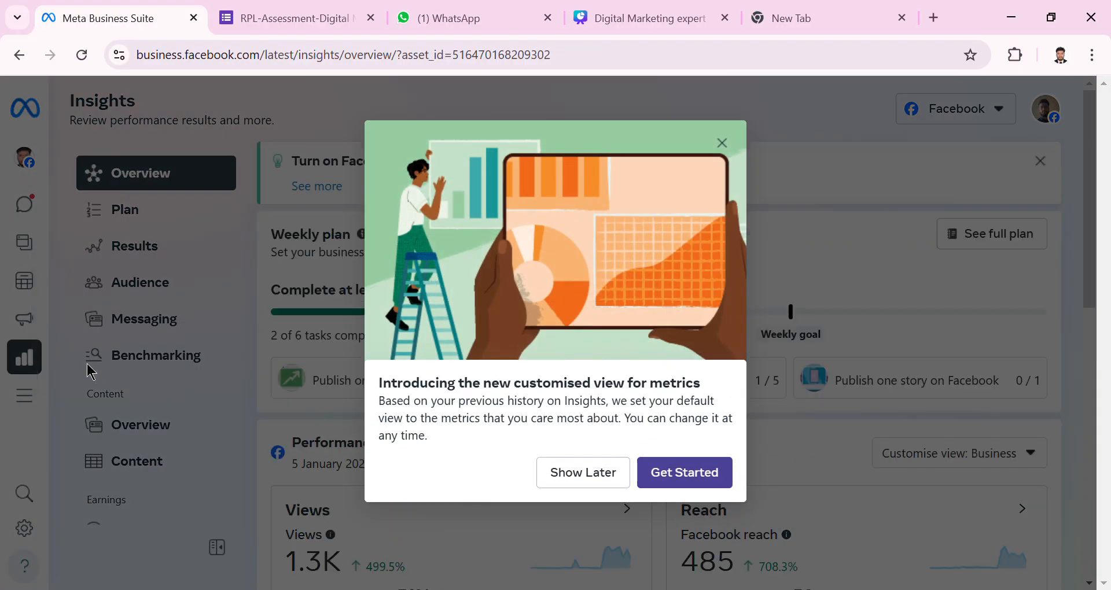
click(701, 482)
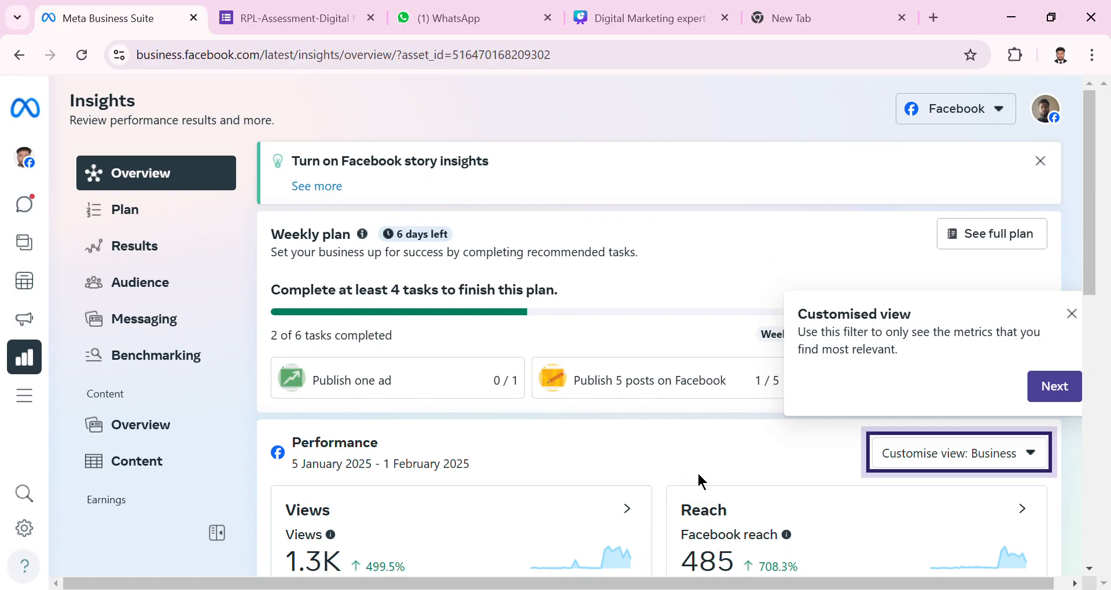
click(1081, 321)
Step: Review the page's performance figures for views, reach, net interactions and follows
scroll(1091, 271, down, 3)
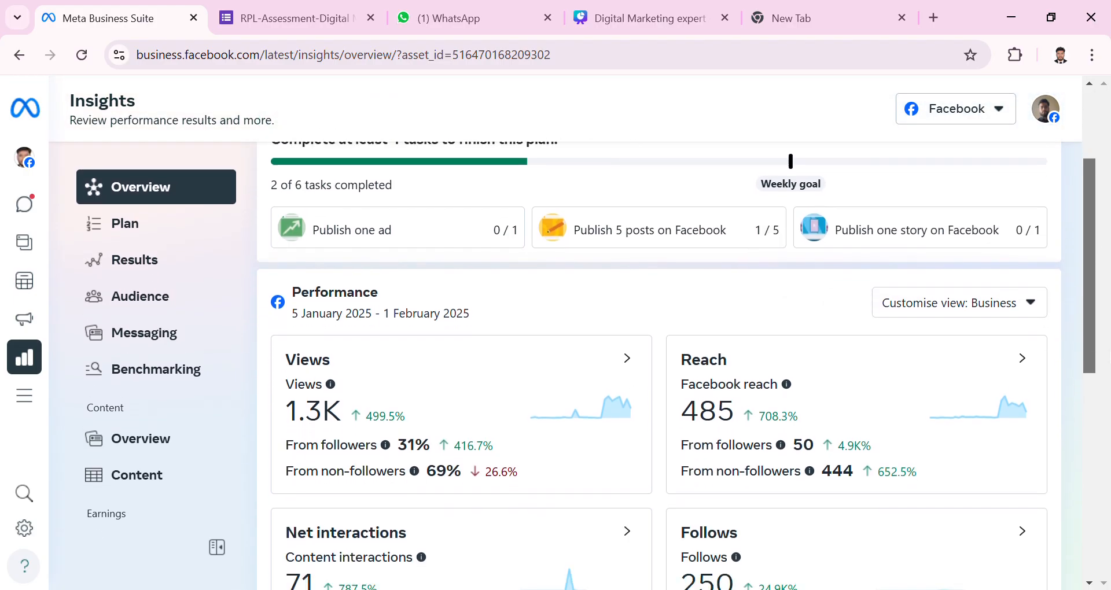
scroll(578, 347, down, 4)
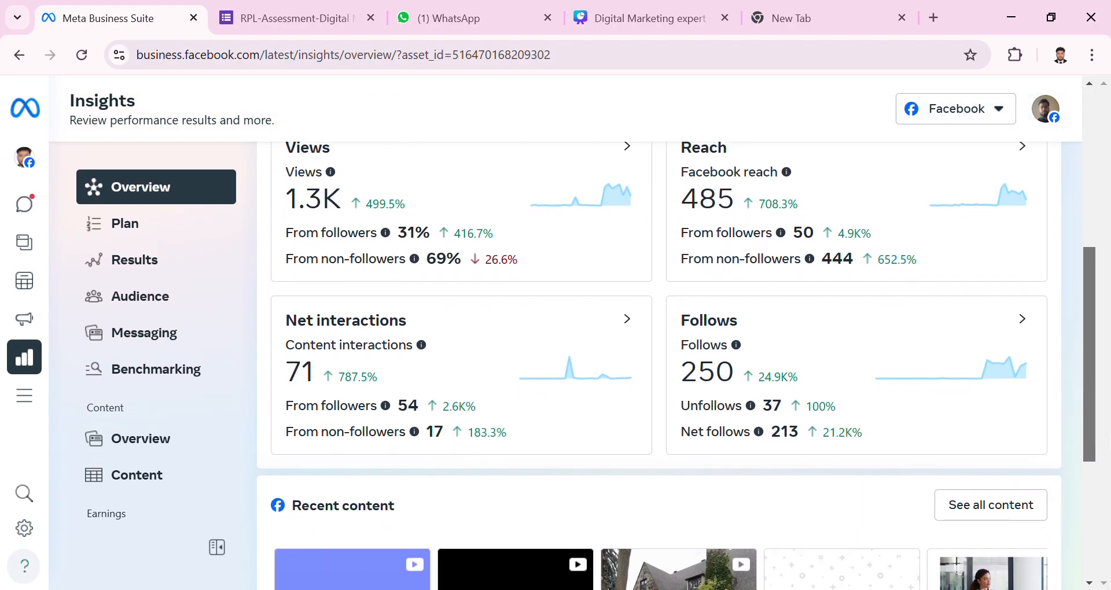
scroll(676, 365, up, 1)
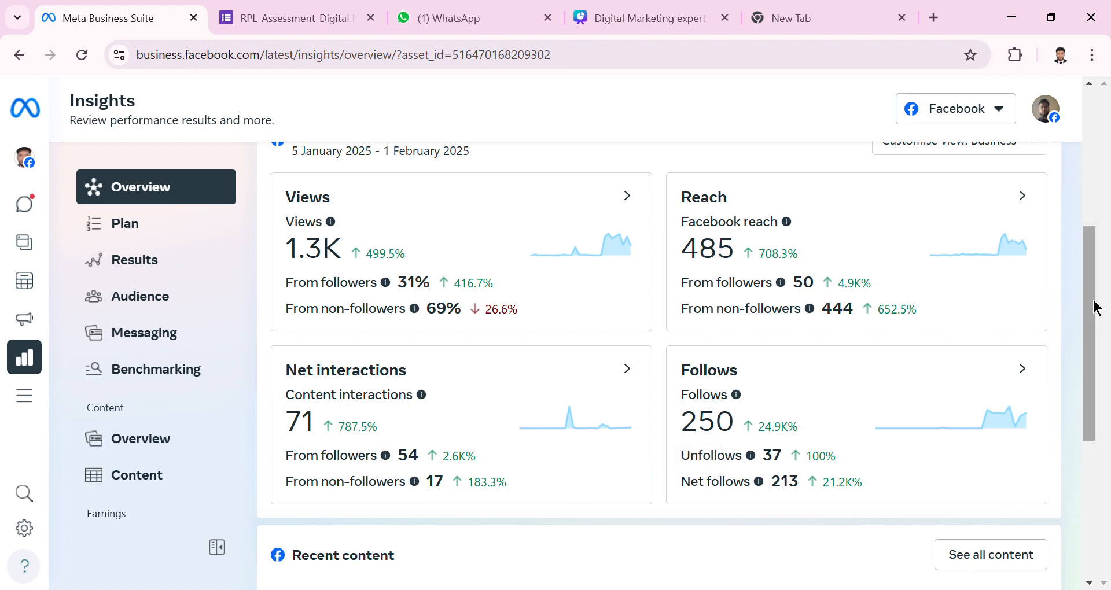
drag(1094, 307, 1081, 168)
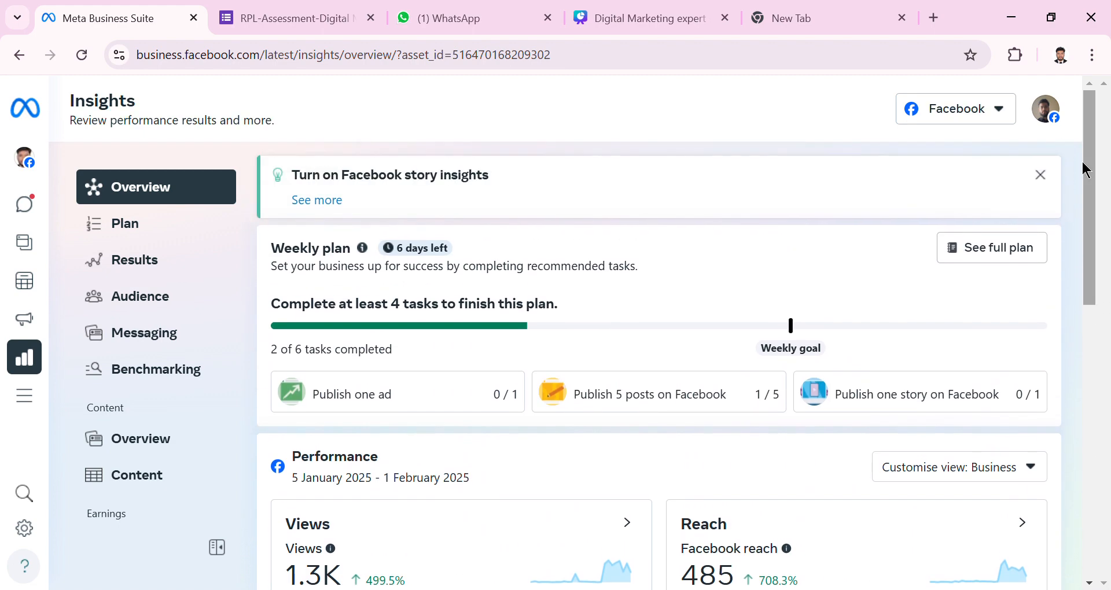
mouse_move(35, 402)
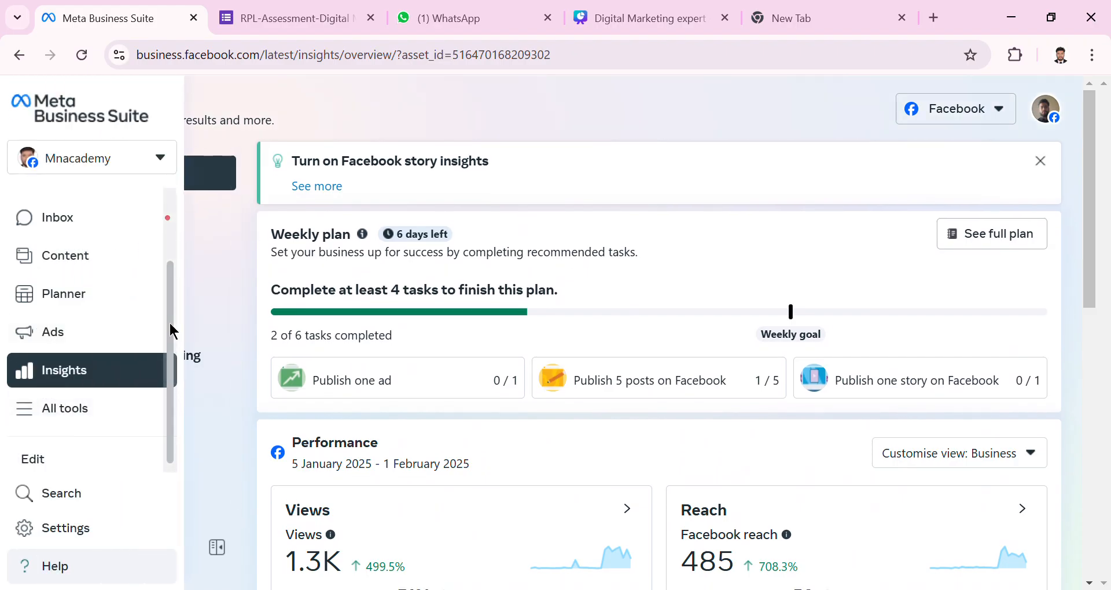
scroll(168, 328, up, 3)
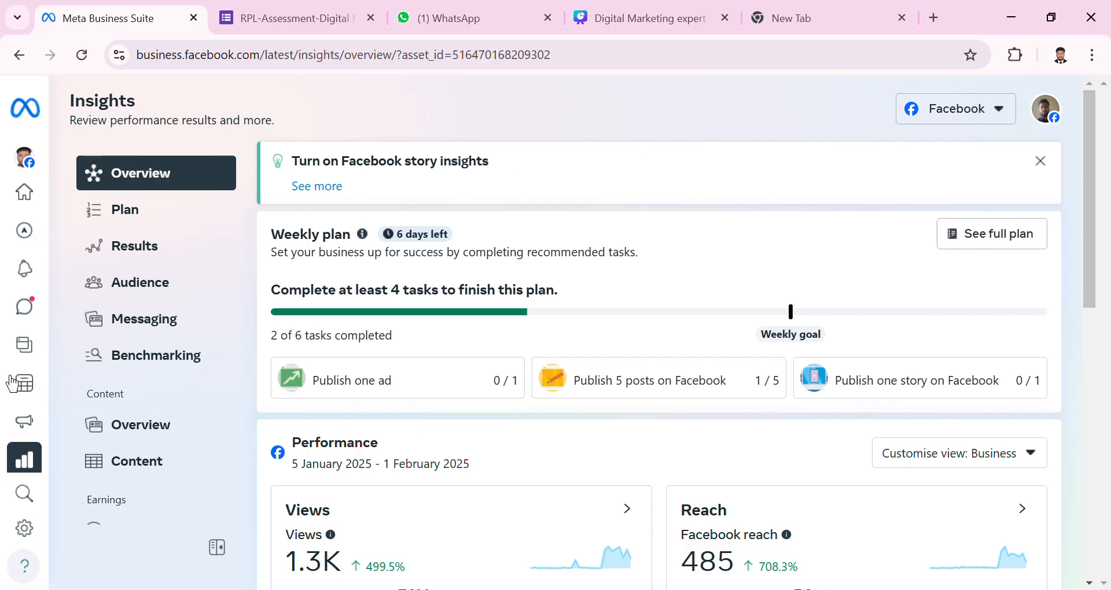
mouse_move(31, 445)
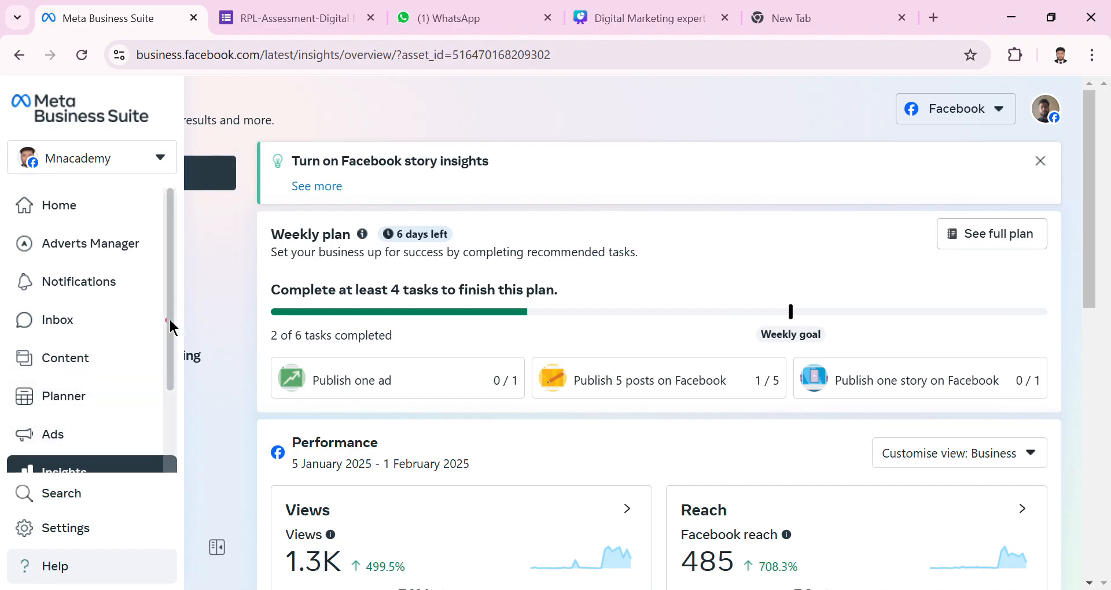
mouse_move(169, 318)
mouse_down()
mouse_move(173, 359)
mouse_move(173, 314)
mouse_up()
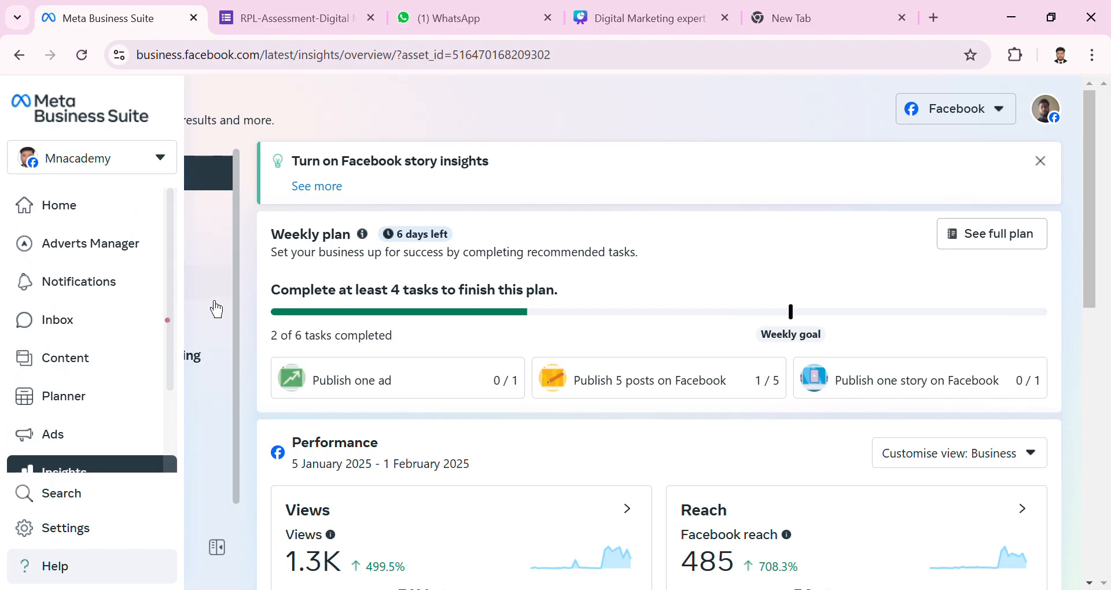